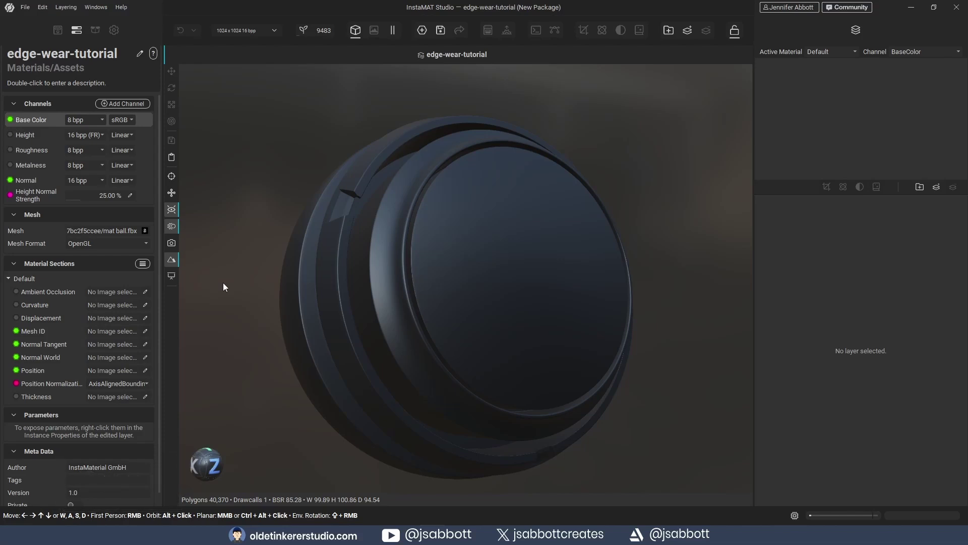
Open the Windows menu to list the available windows, including Mesh Baking
{"action": "left_click", "coordinate": [98, 8]}
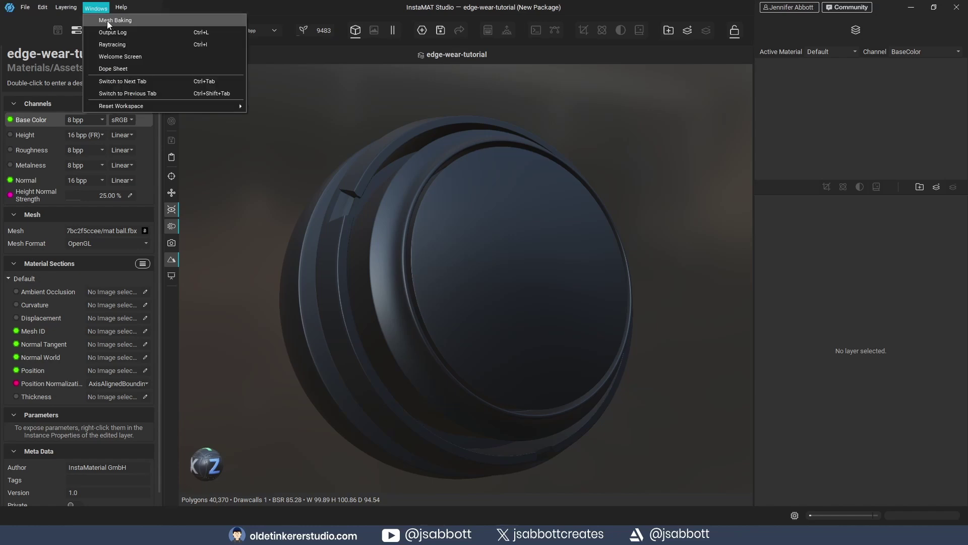
Bake the mat ball's mesh maps on the GPU at 2048×2048 resolution
{"action": "left_click", "coordinate": [107, 20]}
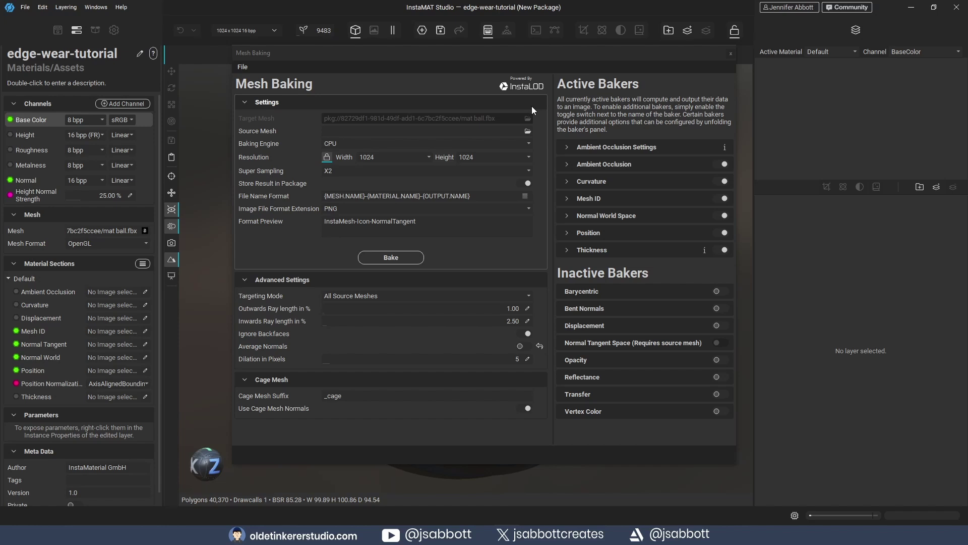
{"action": "left_click", "coordinate": [512, 144]}
{"action": "left_click", "coordinate": [433, 156]}
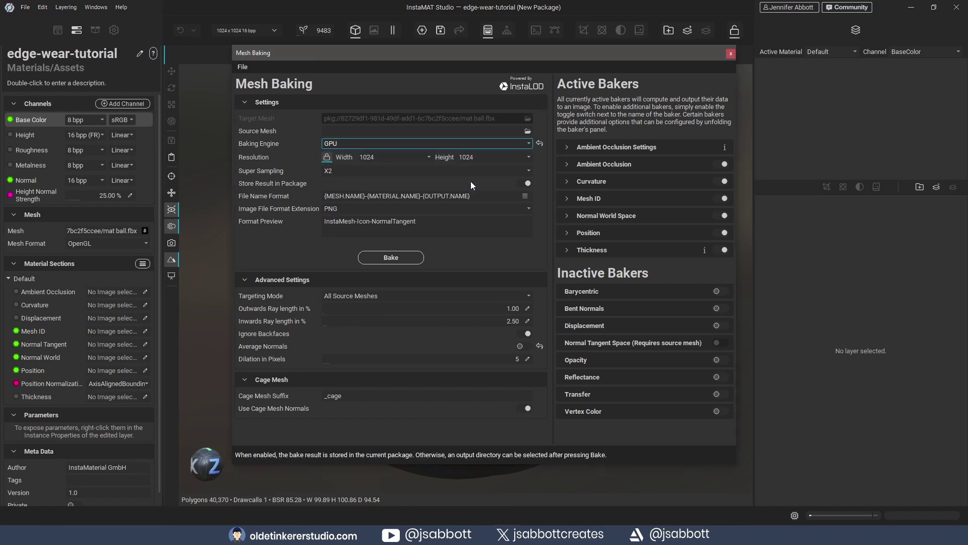
{"action": "left_click", "coordinate": [428, 158]}
{"action": "left_click", "coordinate": [401, 168]}
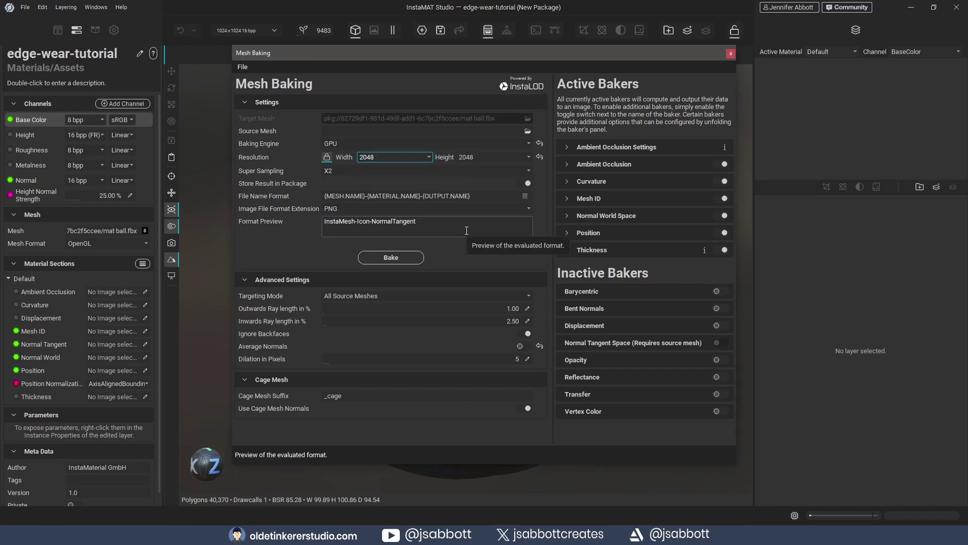
{"action": "left_click", "coordinate": [400, 256]}
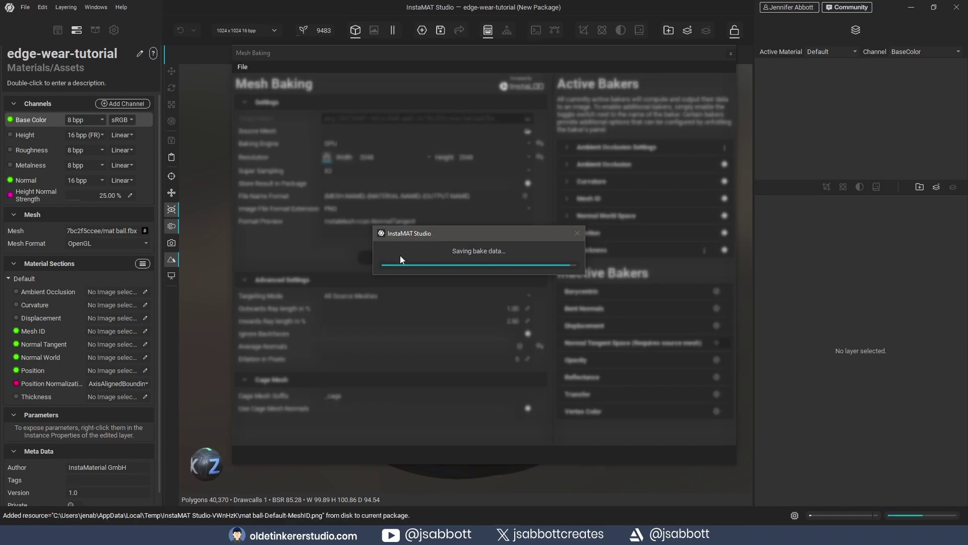
{"action": "left_click", "coordinate": [529, 284]}
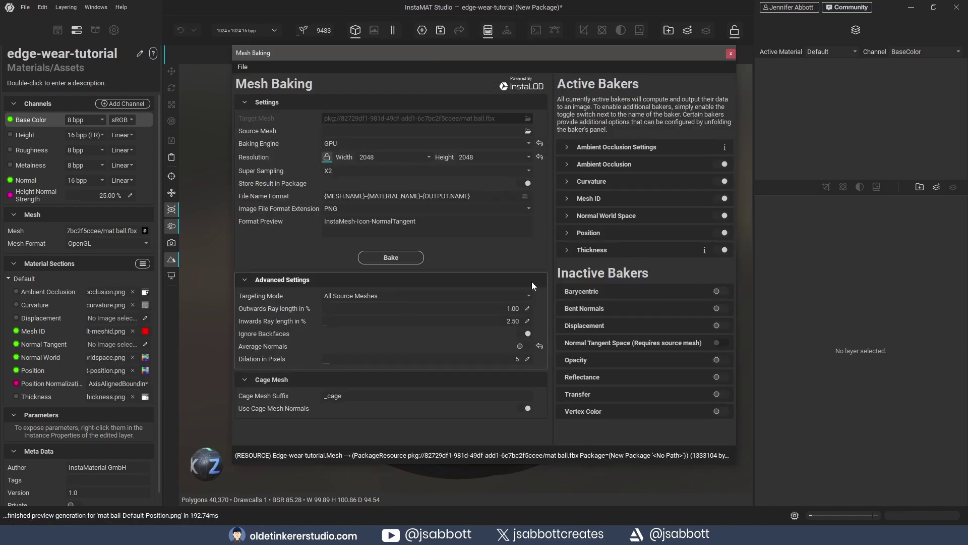
{"action": "left_click", "coordinate": [730, 53]}
Import the OTS Cement texture images into the package and check them under Assets > Images
{"action": "left_click", "coordinate": [95, 29]}
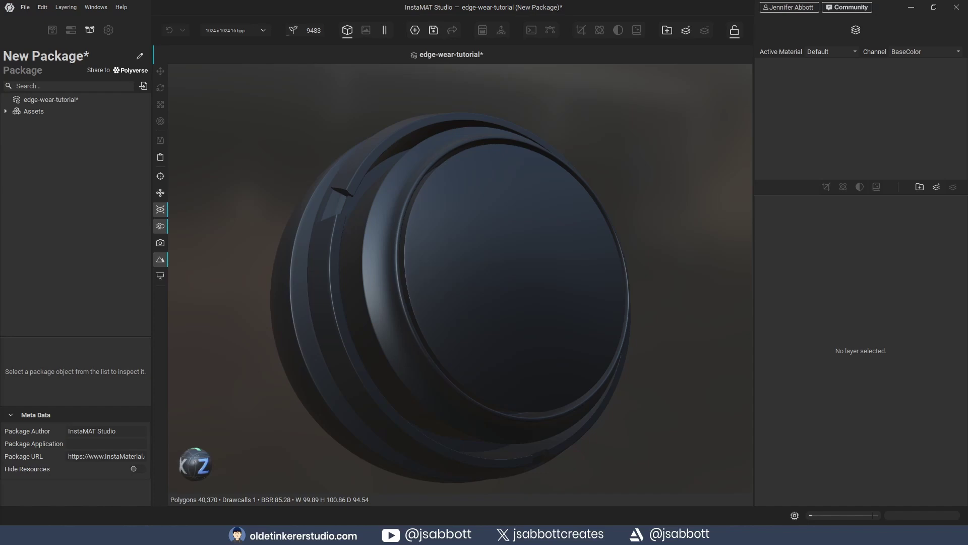
{"action": "left_click_drag", "start_coordinate": [0, 226], "coordinate": [68, 255]}
{"action": "left_click", "coordinate": [6, 111]}
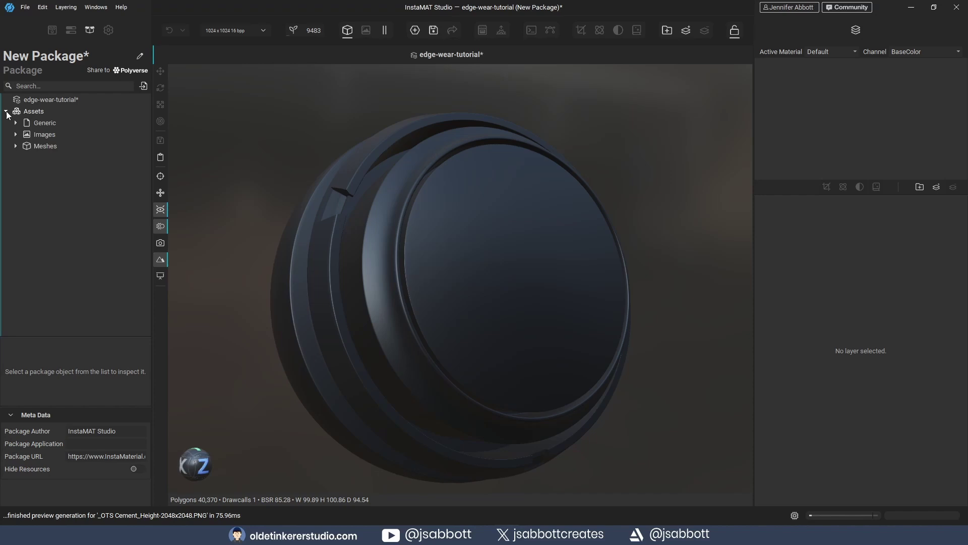
{"action": "left_click", "coordinate": [15, 134]}
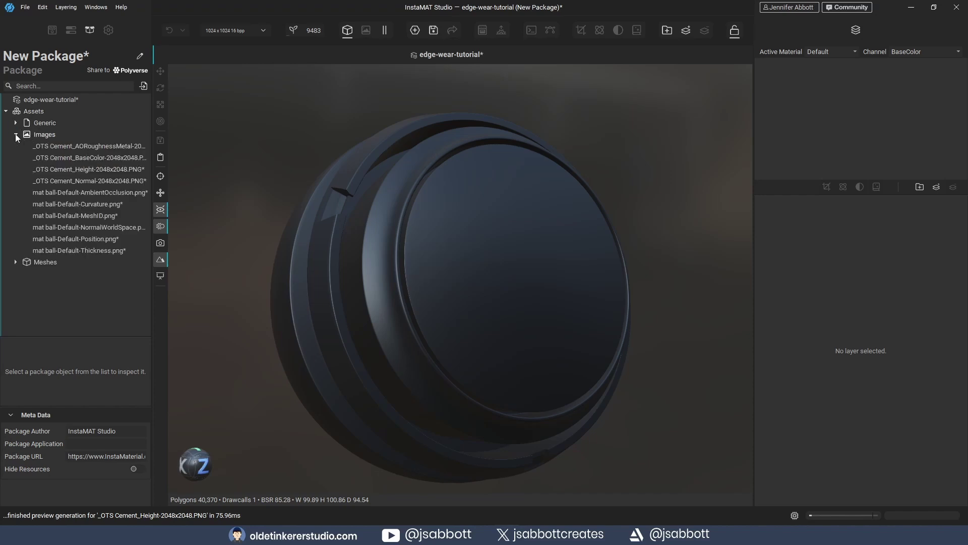
{"action": "left_click", "coordinate": [24, 112]}
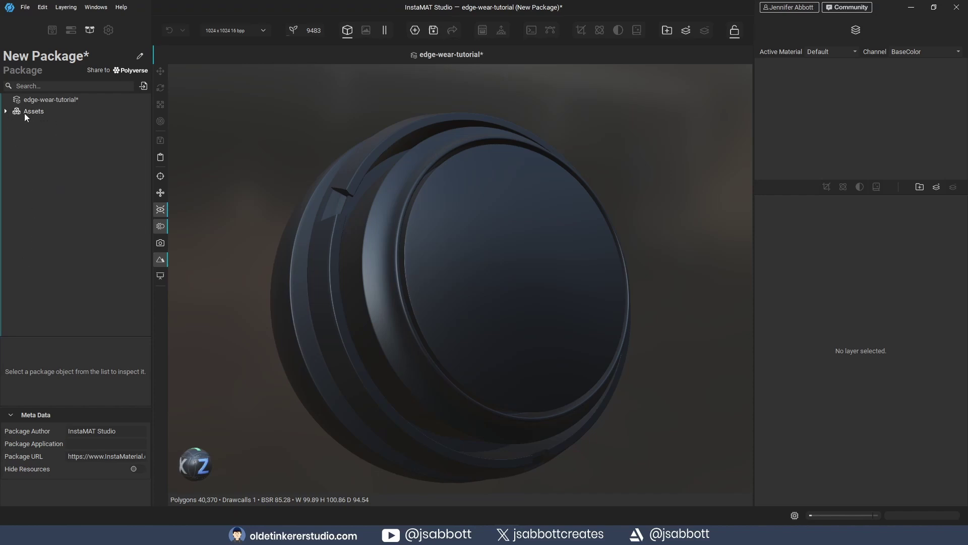
Add a New Multi-Channel Layer to the layer stack and show its per-channel settings
{"action": "left_click", "coordinate": [72, 31]}
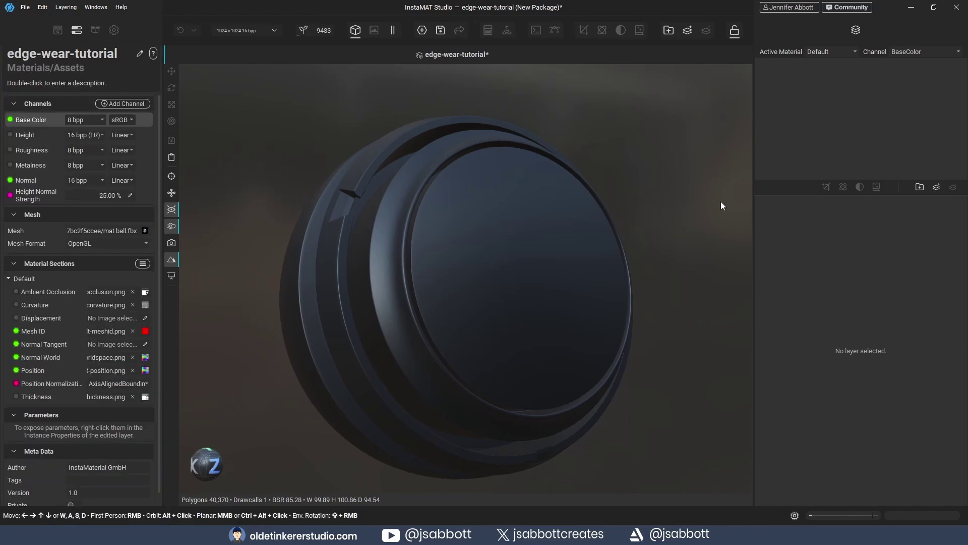
{"action": "left_click", "coordinate": [936, 187]}
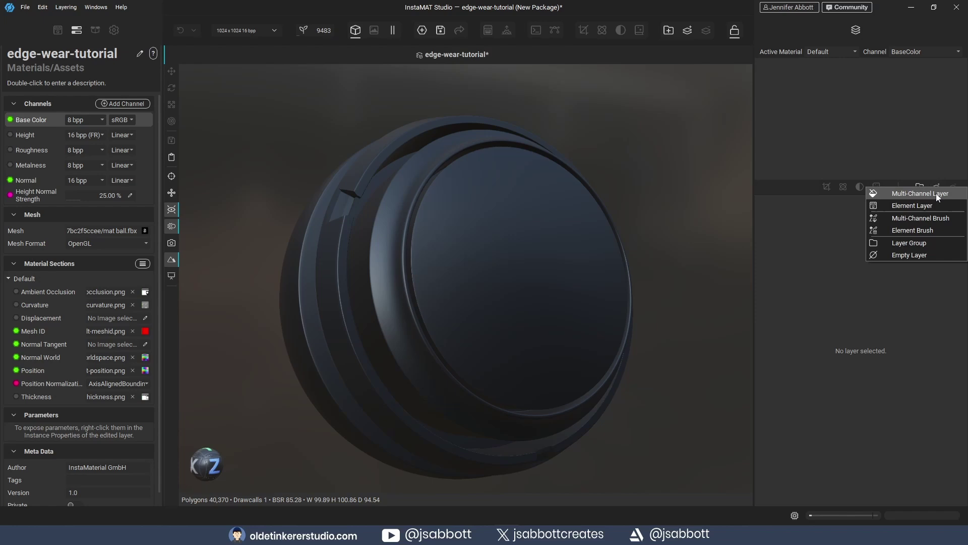
{"action": "left_click", "coordinate": [936, 193]}
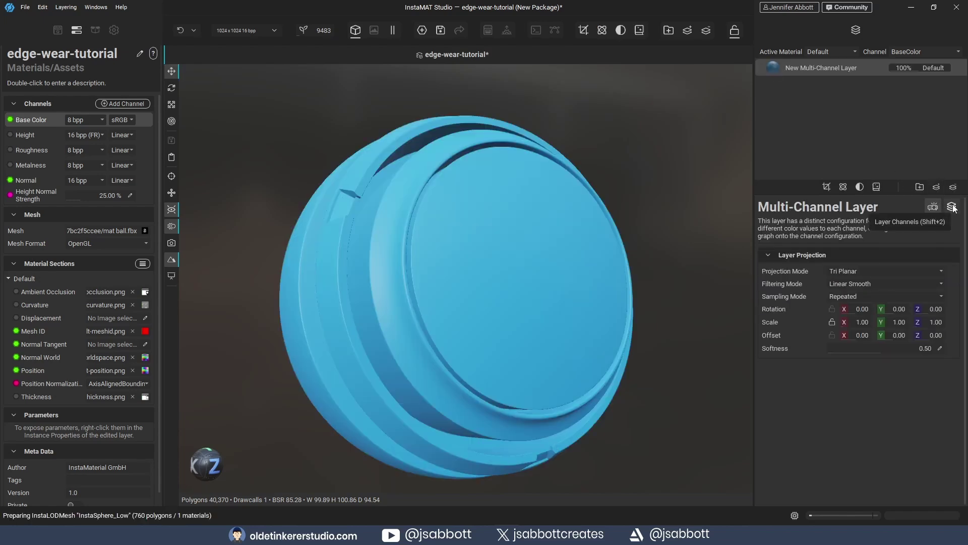
{"action": "left_click", "coordinate": [951, 207]}
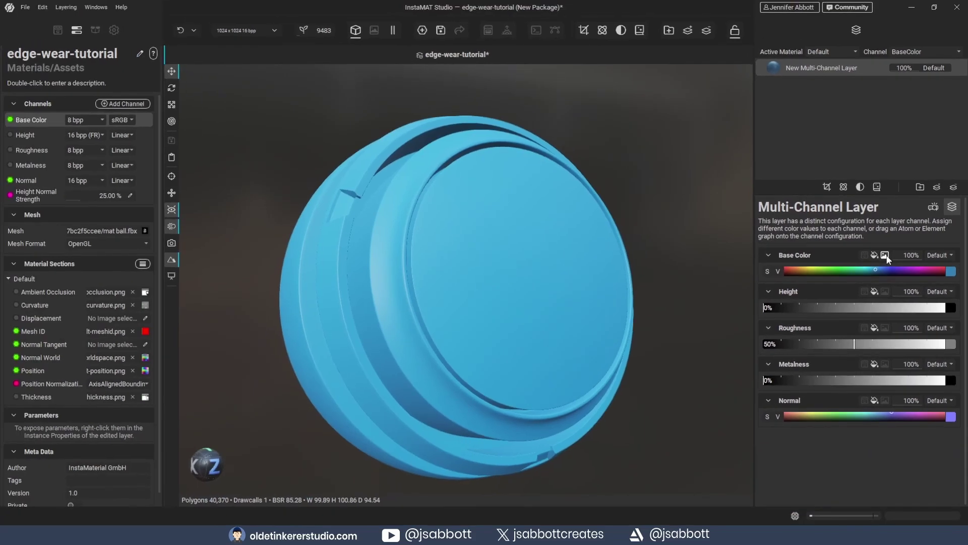
Assign the OTS Cement base colour and height images to the Base Color and Height channels
{"action": "left_click", "coordinate": [843, 272]}
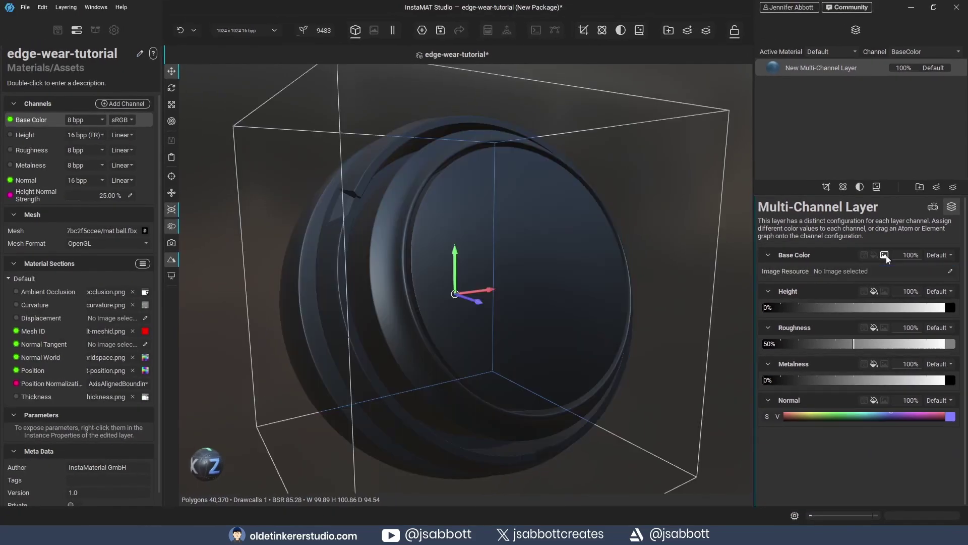
{"action": "left_click", "coordinate": [951, 273]}
{"action": "type", "text": "_OTS"}
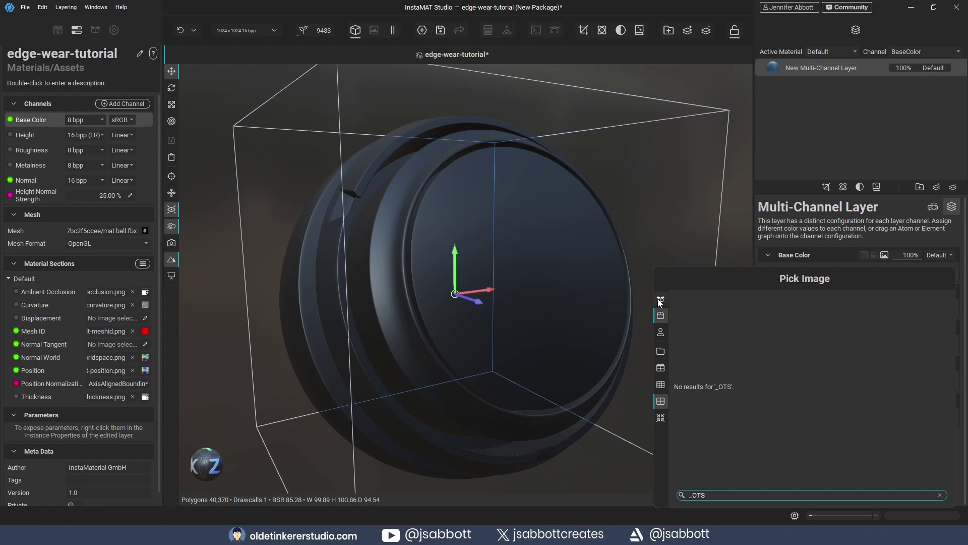
{"action": "left_click", "coordinate": [660, 299]}
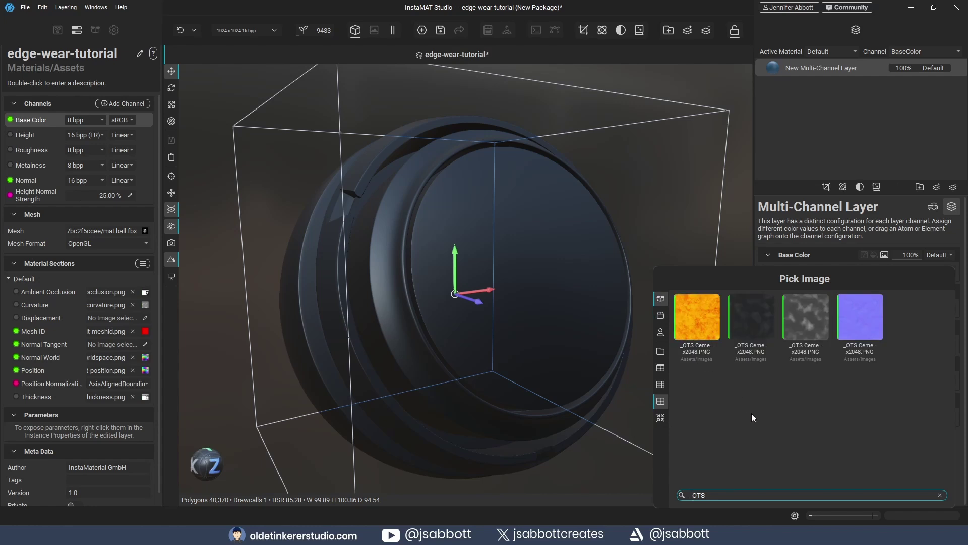
{"action": "left_click", "coordinate": [751, 316]}
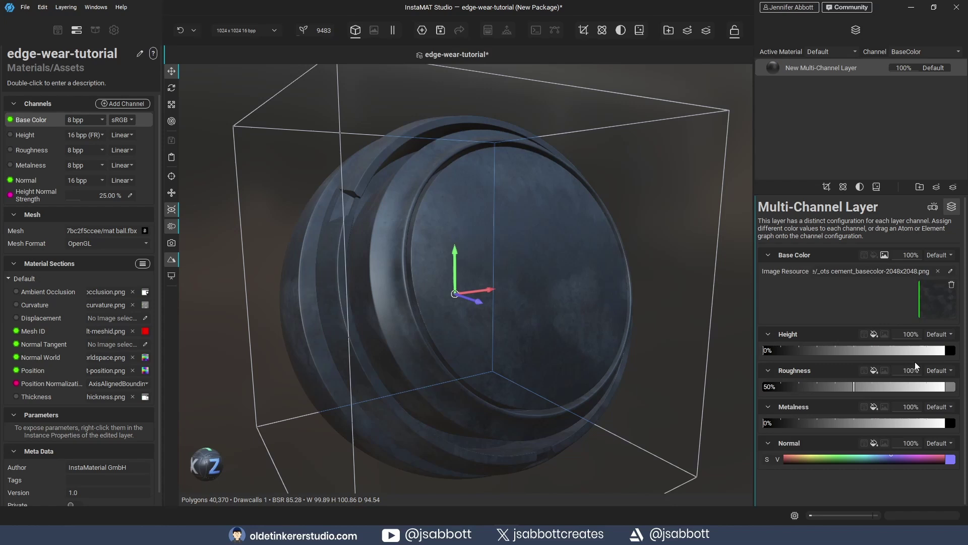
{"action": "left_click", "coordinate": [885, 334]}
{"action": "left_click", "coordinate": [949, 350]}
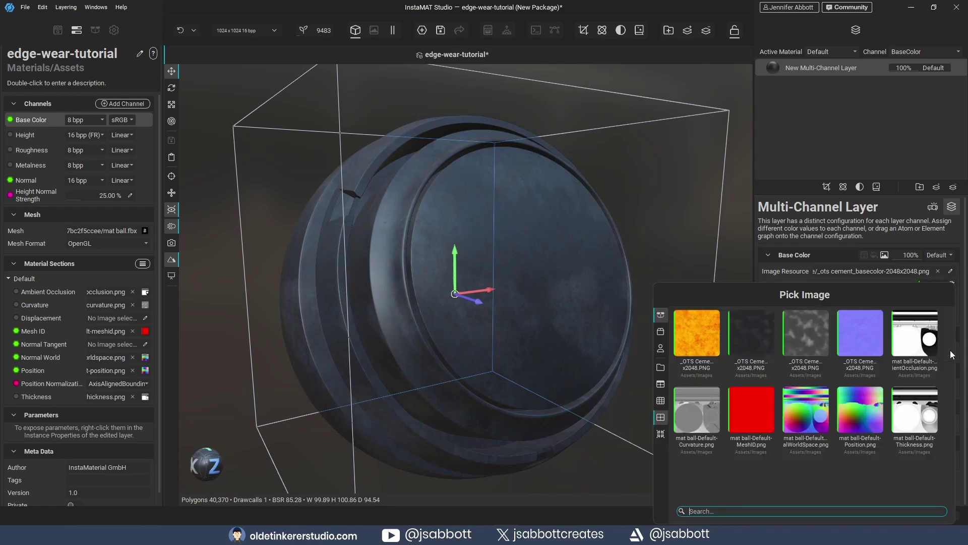
{"action": "left_click", "coordinate": [799, 331]}
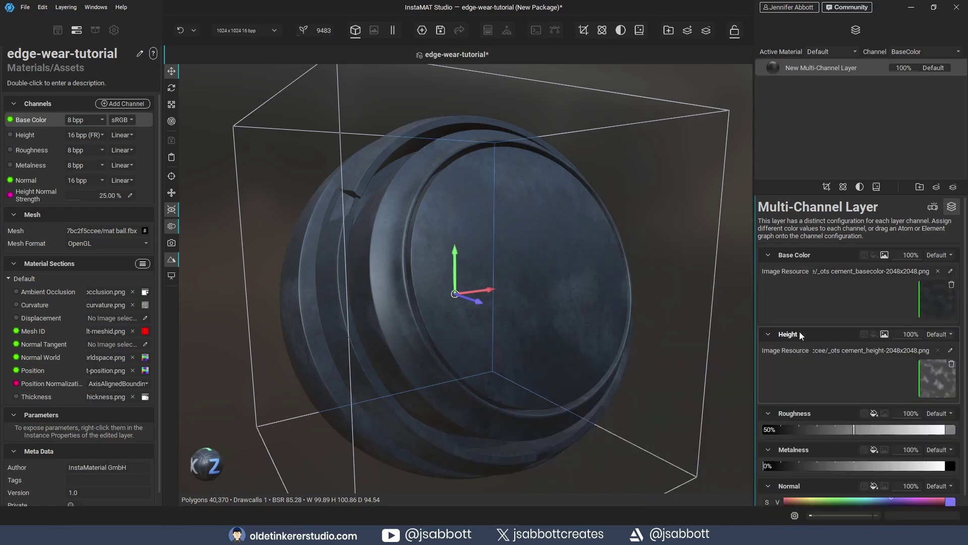
Assign the aoroughnessmetal image to Roughness and Metalness, and the cement normal map to Normal
{"action": "left_click", "coordinate": [884, 413]}
{"action": "left_click", "coordinate": [950, 430]}
{"action": "left_click", "coordinate": [693, 334]}
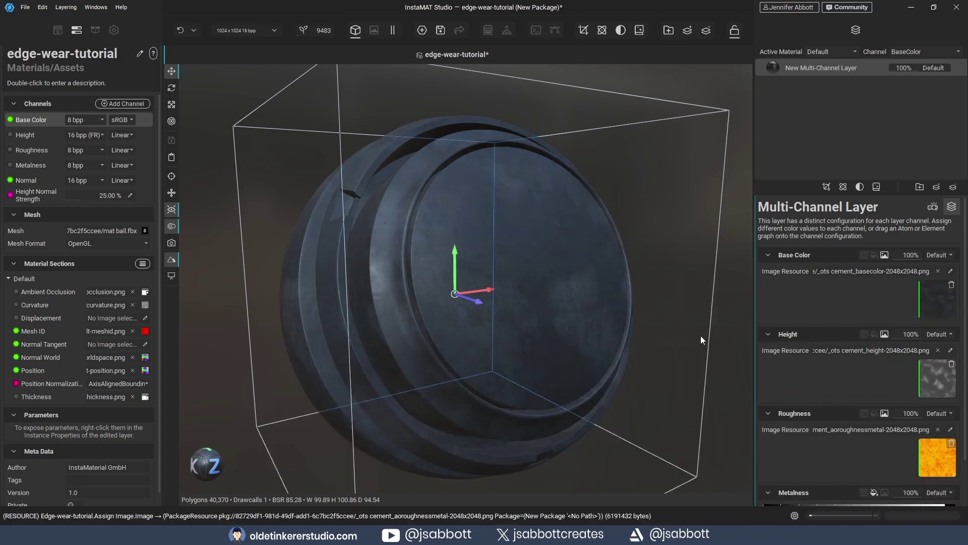
{"action": "scroll", "coordinate": [878, 394], "scroll_direction": "down", "scroll_amount": 1}
{"action": "left_click", "coordinate": [885, 440]}
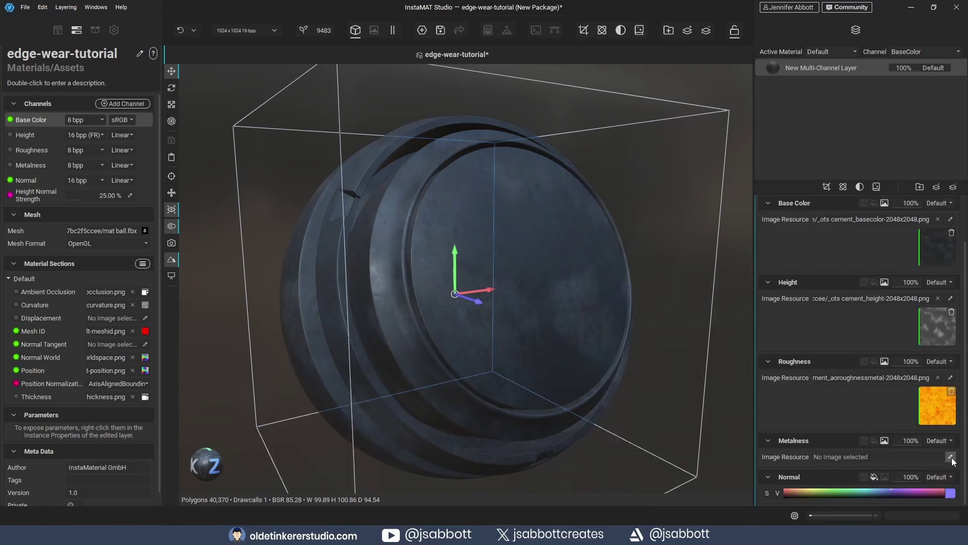
{"action": "left_click", "coordinate": [950, 456]}
{"action": "left_click", "coordinate": [693, 337]}
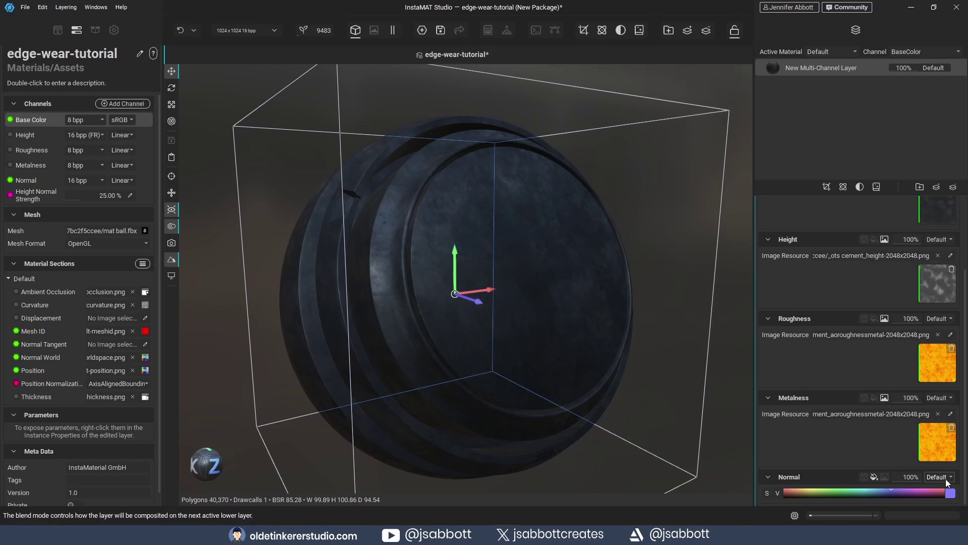
{"action": "left_click", "coordinate": [884, 477]}
{"action": "left_click", "coordinate": [950, 493]}
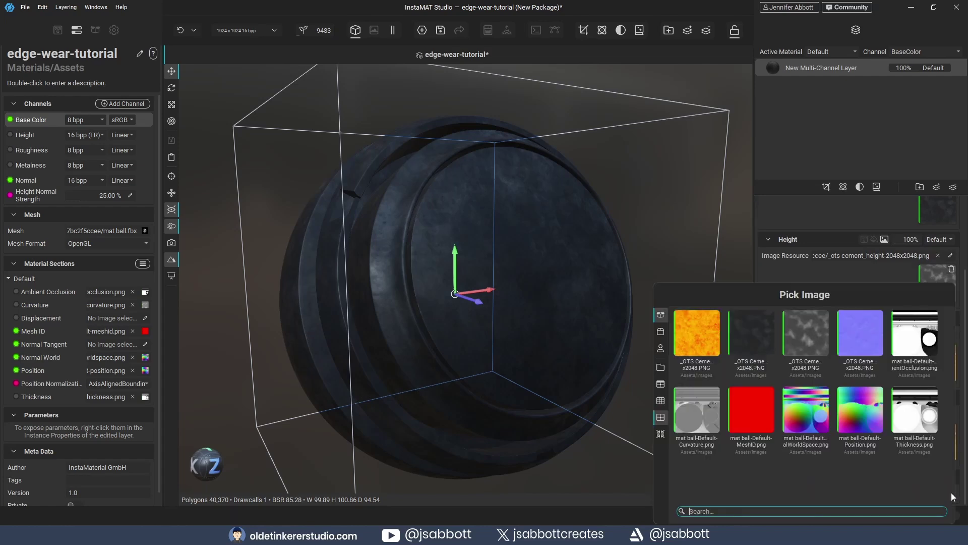
{"action": "left_click", "coordinate": [858, 334]}
{"action": "scroll", "coordinate": [863, 404], "scroll_direction": "up", "scroll_amount": 2}
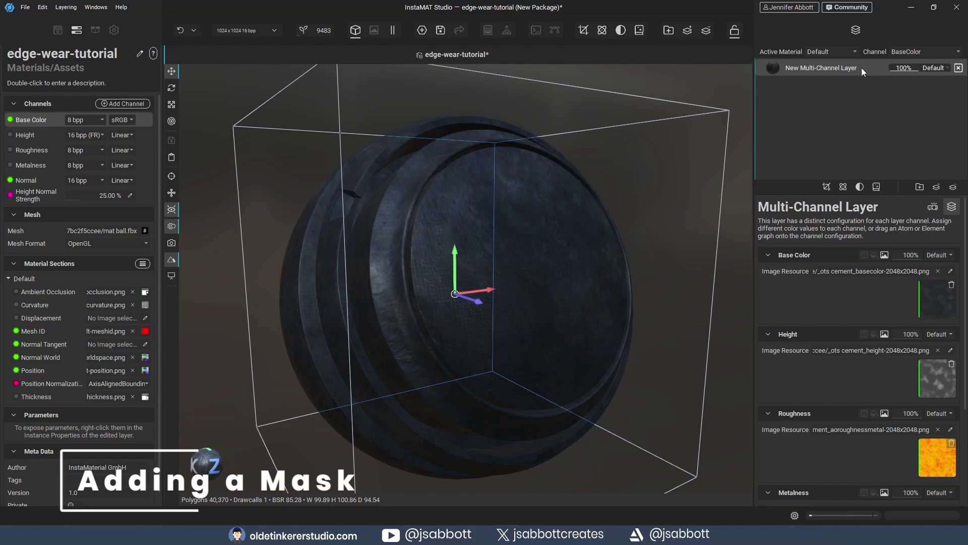
Add a Mesh Edge Wear Mask to the multi-channel layer from the mask type list
{"action": "left_click", "coordinate": [827, 187]}
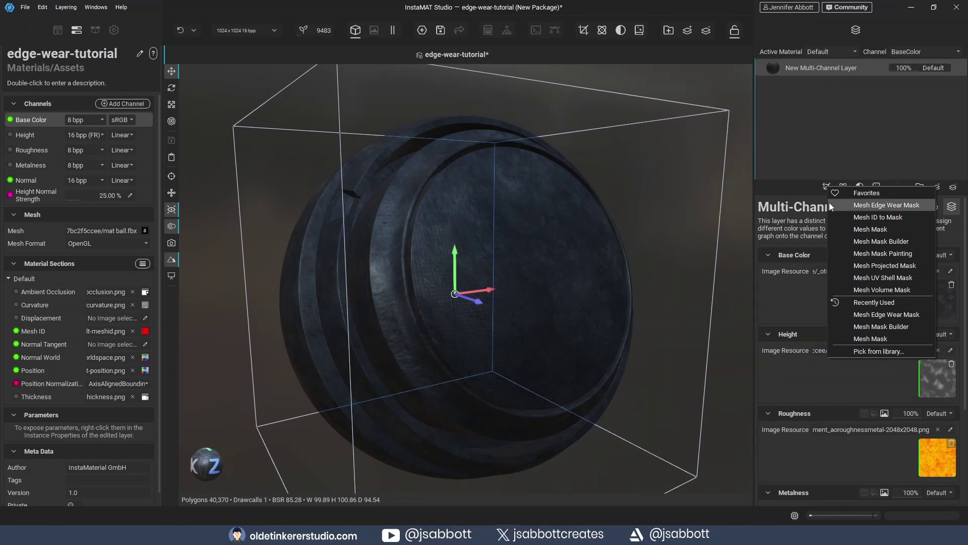
{"action": "left_click", "coordinate": [923, 205]}
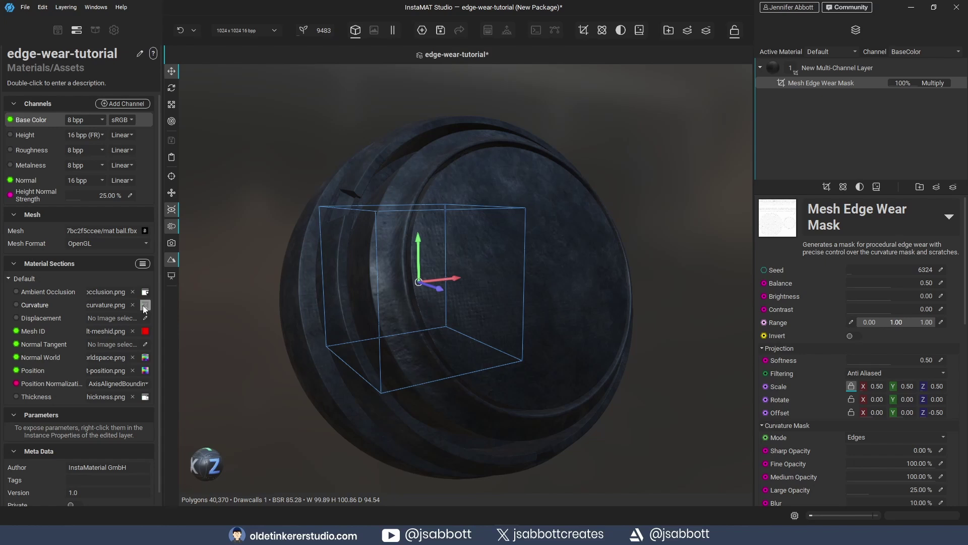
Set Curvature Mask Mode to Both and raise the mask Brightness to 0.46
{"action": "mouse_move", "coordinate": [144, 309]}
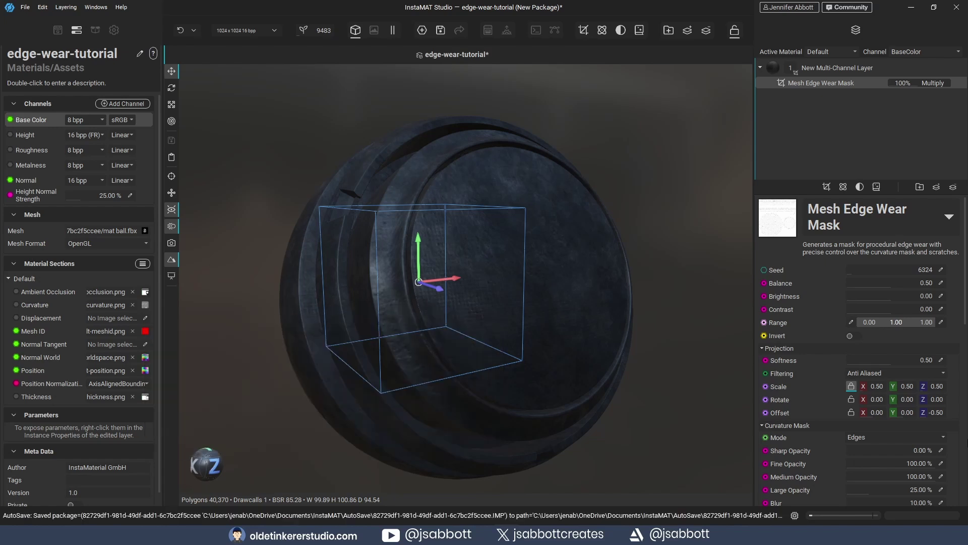
{"action": "left_click", "coordinate": [944, 439]}
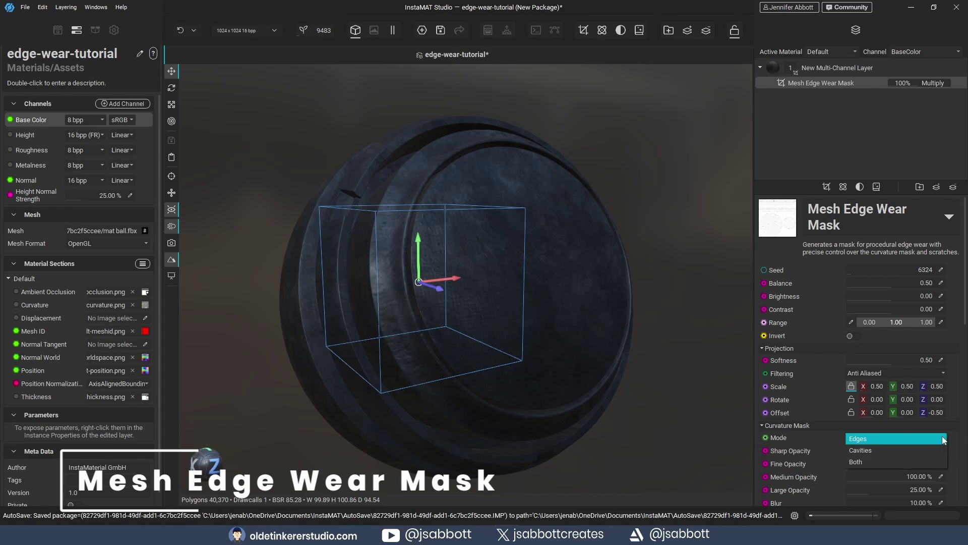
{"action": "left_click", "coordinate": [894, 461]}
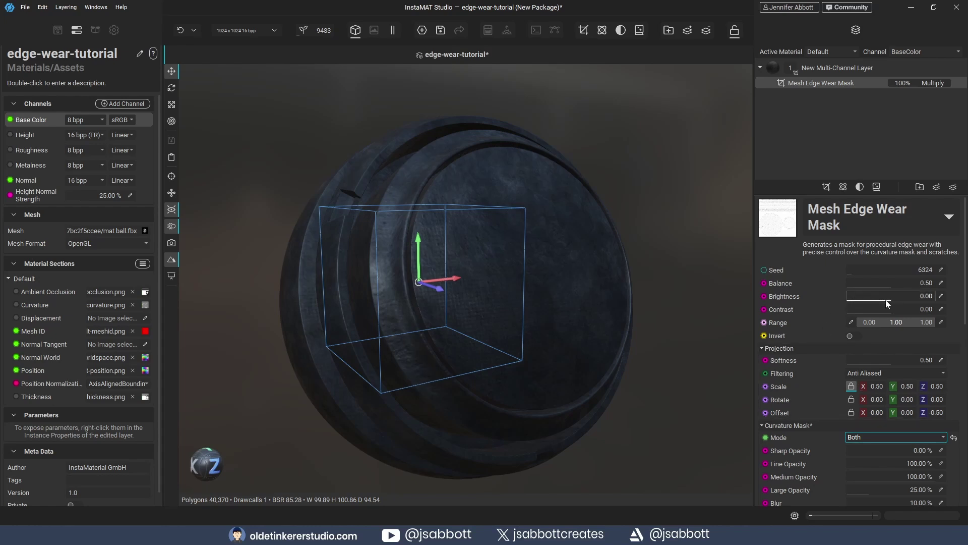
{"action": "left_click_drag", "start_coordinate": [886, 302], "coordinate": [882, 274]}
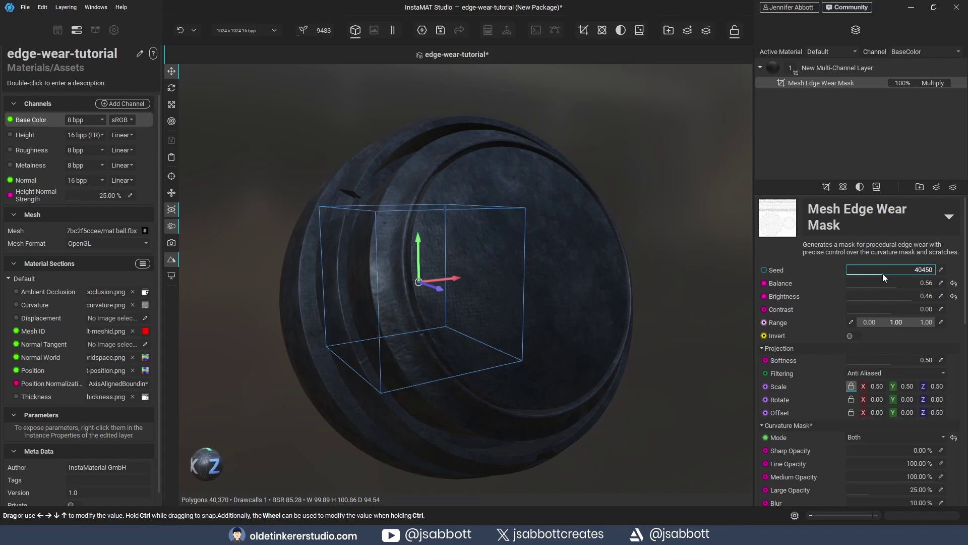
{"action": "scroll", "coordinate": [825, 328], "scroll_direction": "down", "scroll_amount": 10}
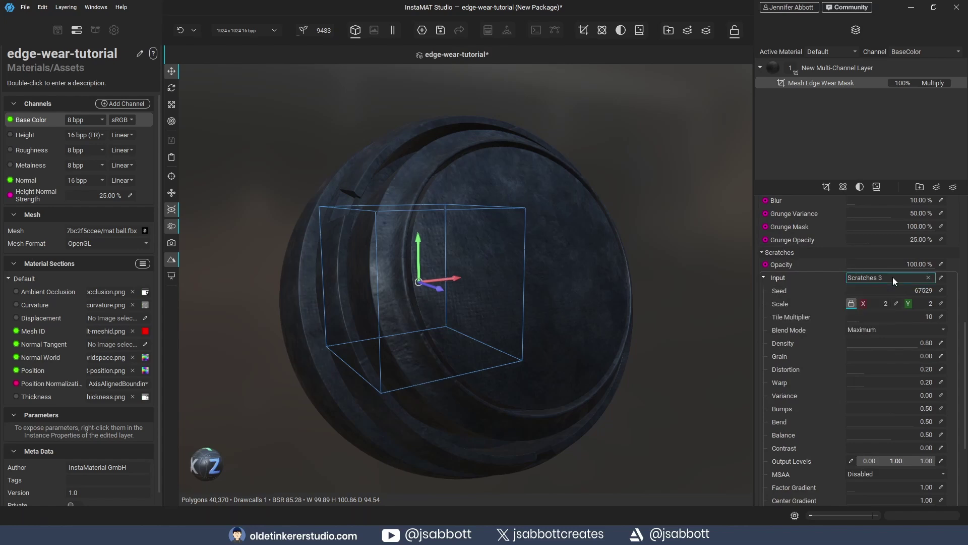
Swap the Scratches Input from Scratches 3 to the Rampage grunge pattern
{"action": "left_click", "coordinate": [941, 277]}
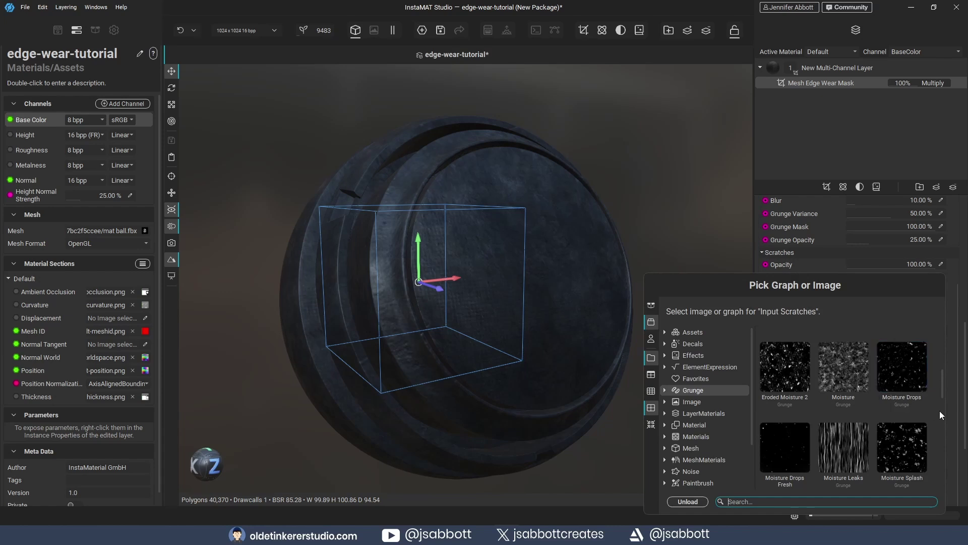
{"action": "scroll", "coordinate": [940, 413], "scroll_direction": "down", "scroll_amount": 3}
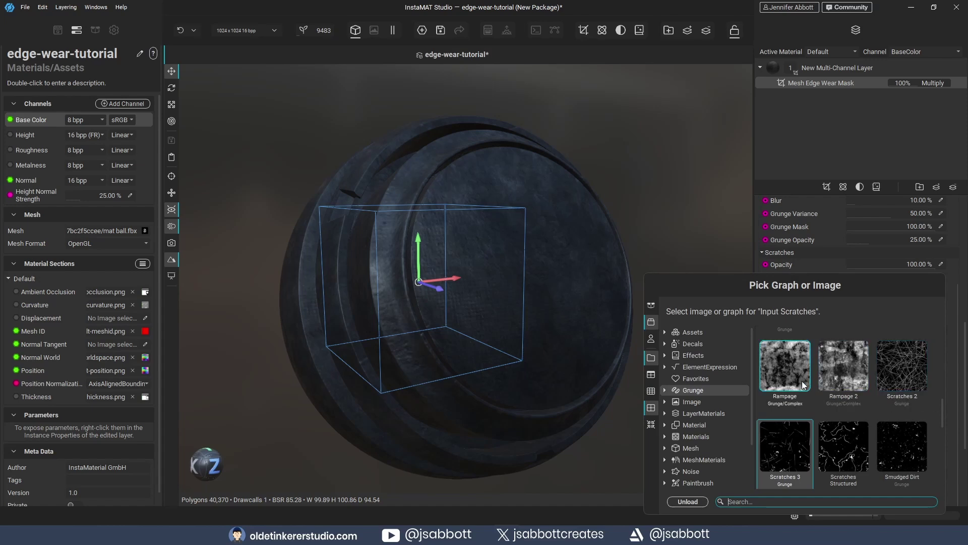
{"action": "left_click", "coordinate": [784, 367]}
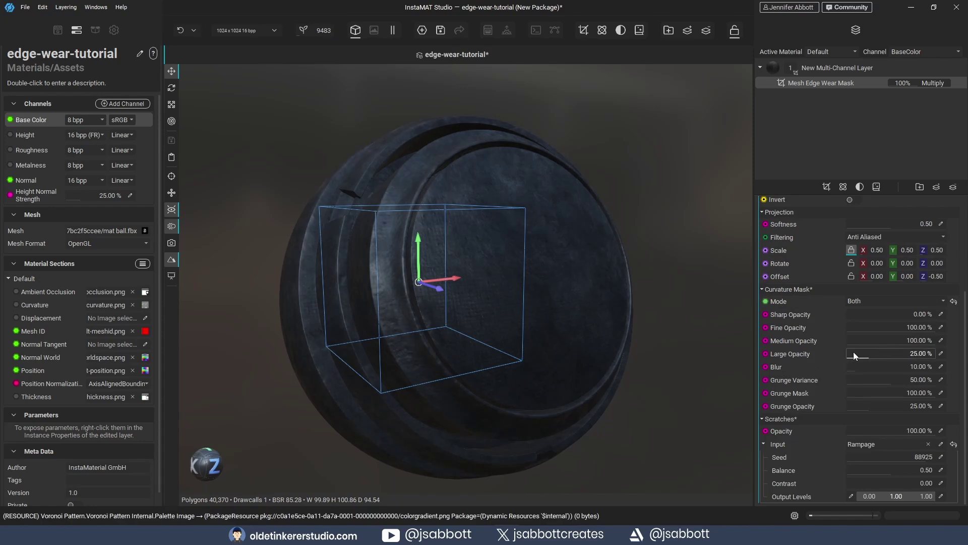
Adjust the mask sliders to Balance 0.53, Brightness 0.34, Contrast 0.02 and projection Softness 0.25
{"action": "scroll", "coordinate": [857, 302], "scroll_direction": "up", "scroll_amount": 3}
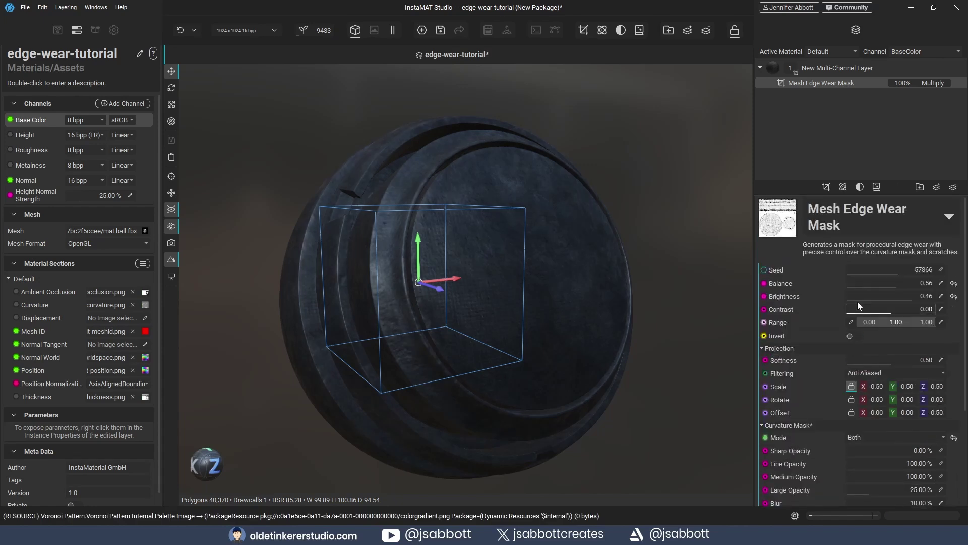
{"action": "left_click", "coordinate": [893, 290]}
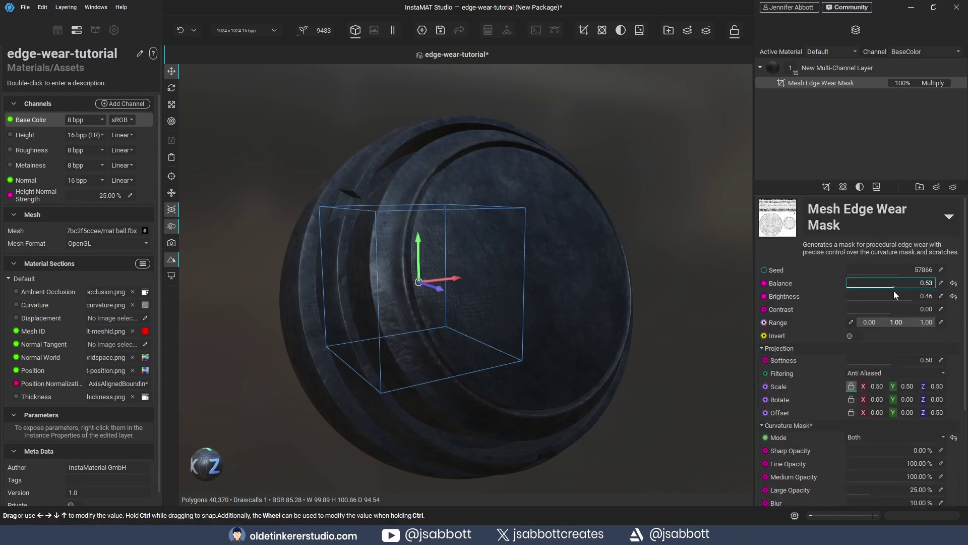
{"action": "left_click", "coordinate": [868, 298]}
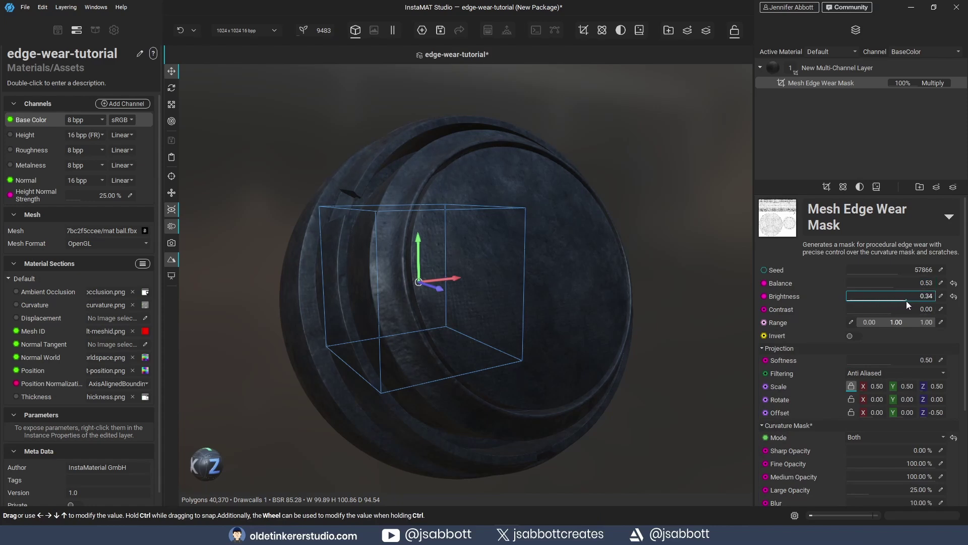
{"action": "left_click", "coordinate": [906, 300]}
{"action": "left_click", "coordinate": [888, 313]}
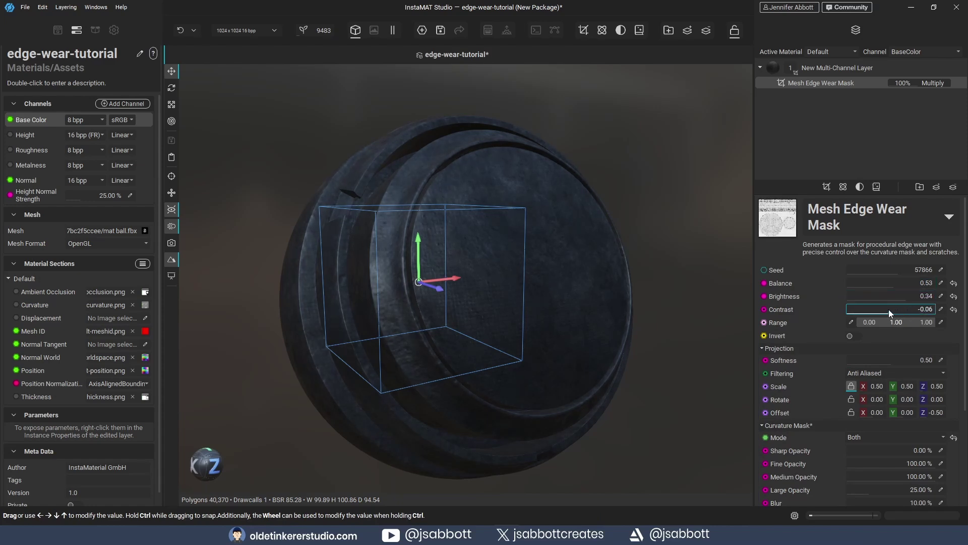
{"action": "left_click", "coordinate": [892, 309]}
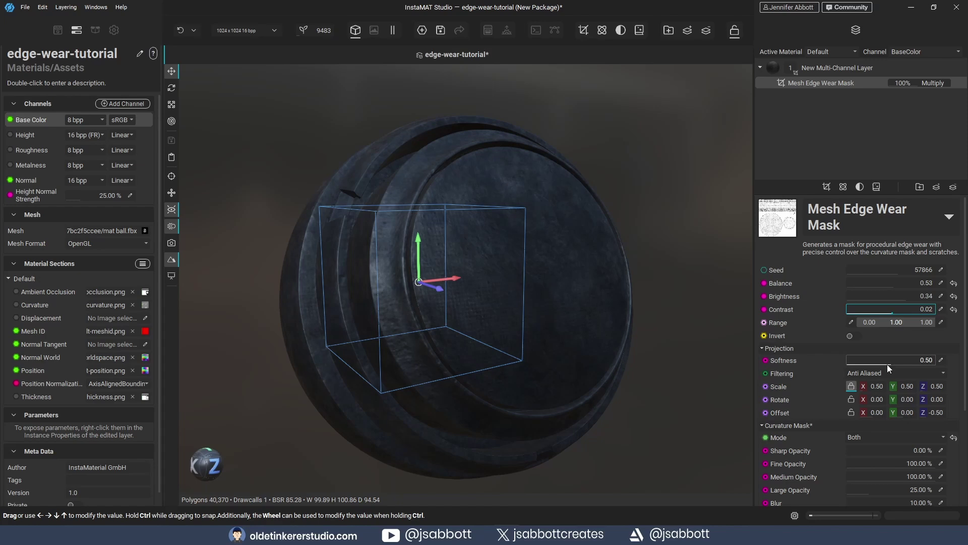
{"action": "left_click_drag", "start_coordinate": [887, 363], "coordinate": [870, 360]}
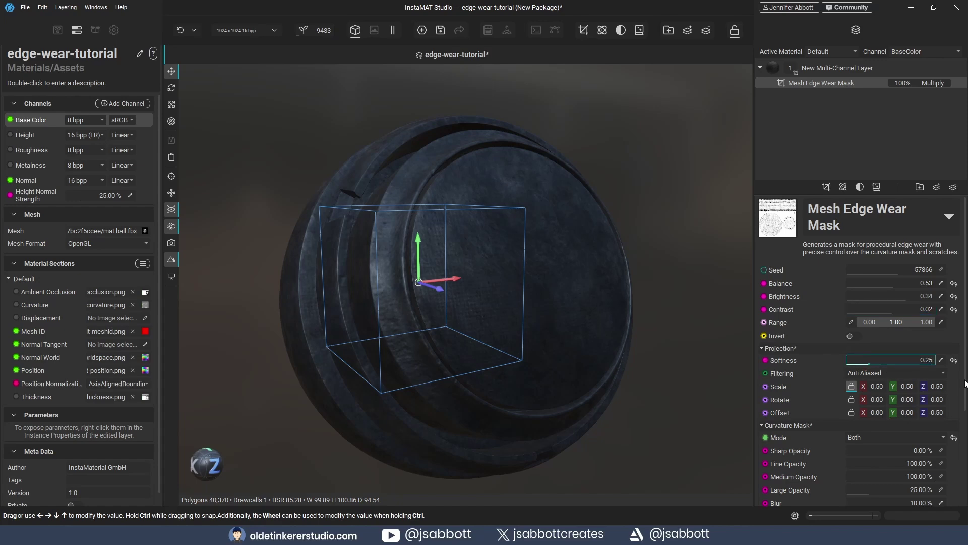
{"action": "scroll", "coordinate": [959, 391], "scroll_direction": "down", "scroll_amount": 2}
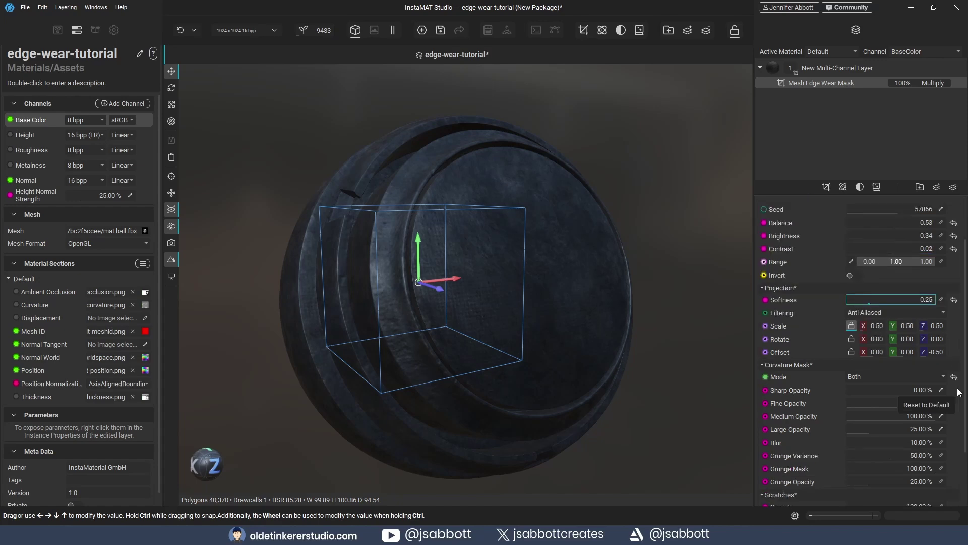
Change the Mesh Edge Wear Mask's blend mode from Multiply to VividLight
{"action": "left_click", "coordinate": [947, 85]}
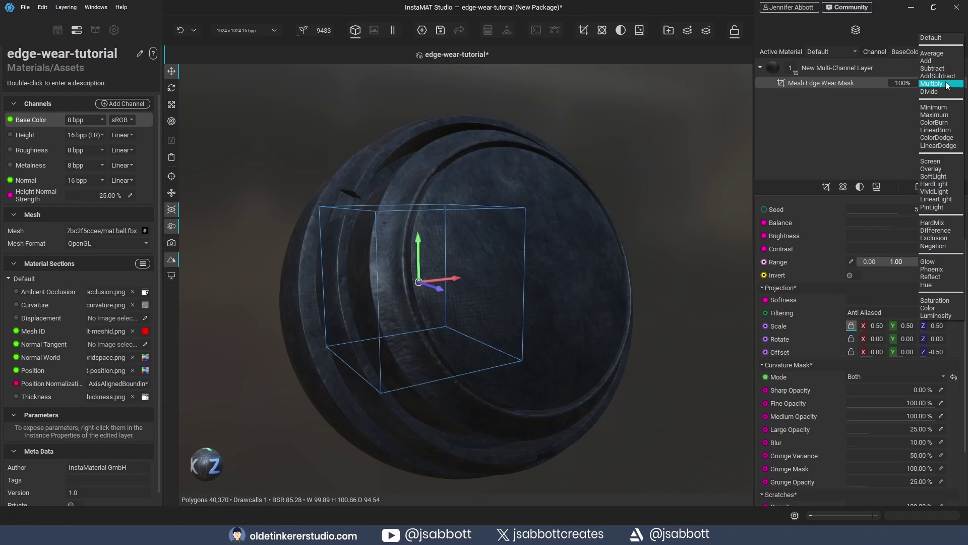
{"action": "left_click", "coordinate": [938, 192]}
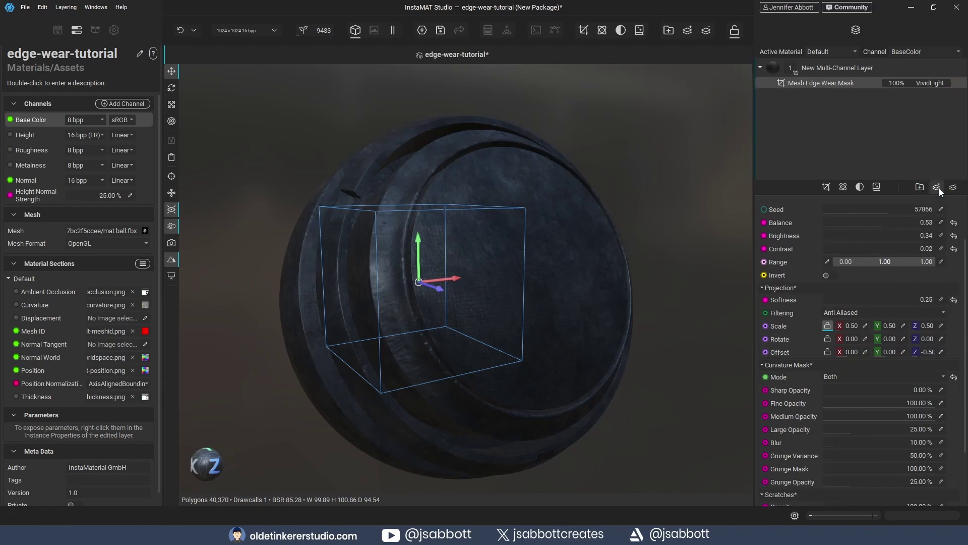